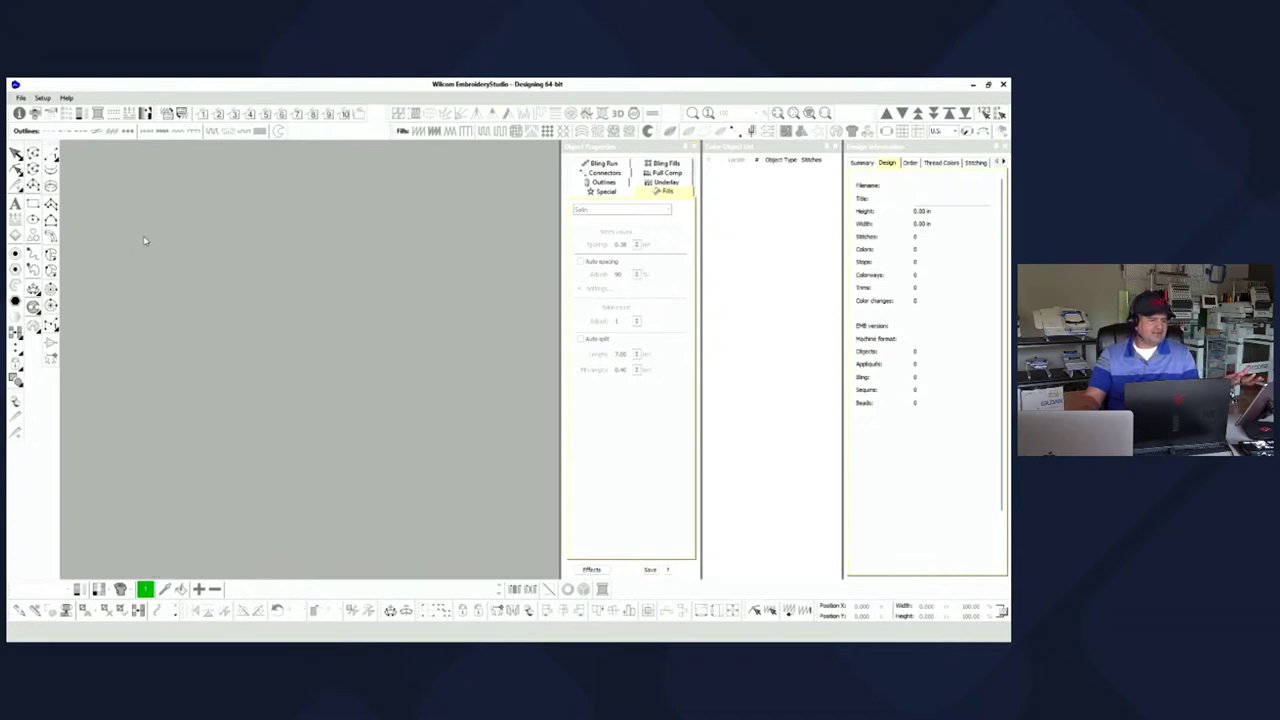
{"action": "left_click", "coordinate": [42, 98]}
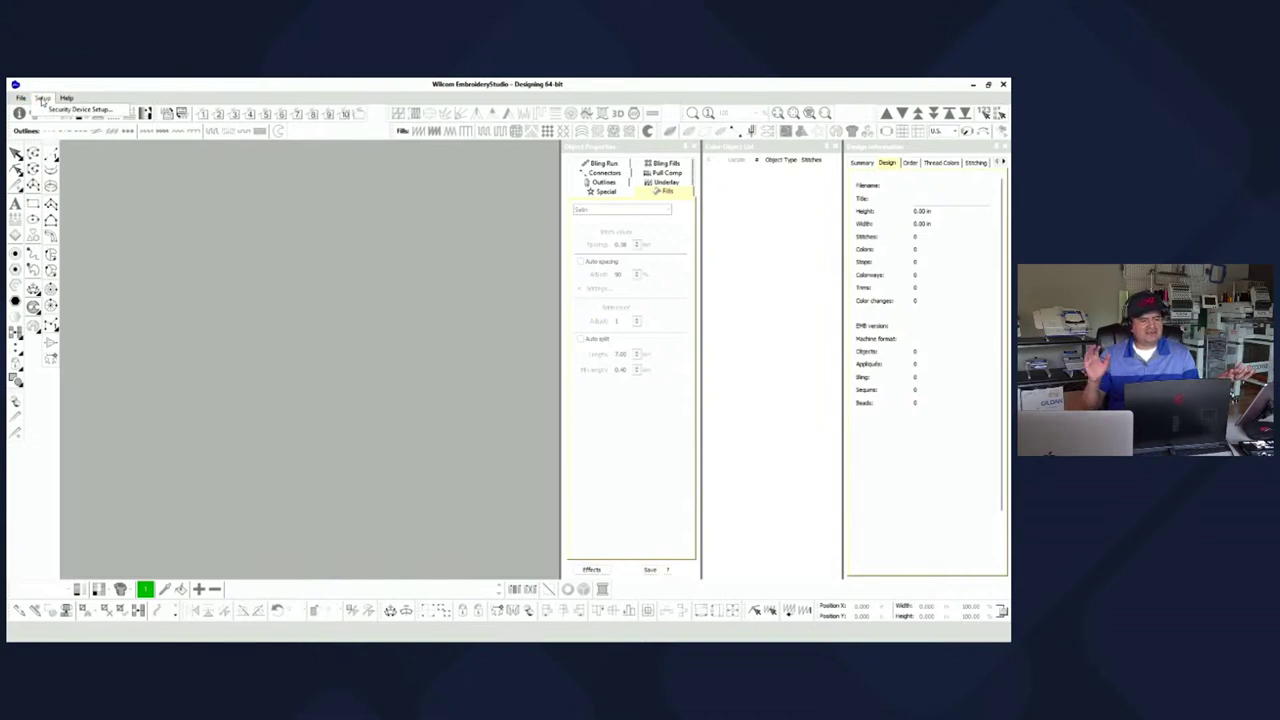
{"action": "mouse_move", "coordinate": [22, 99]}
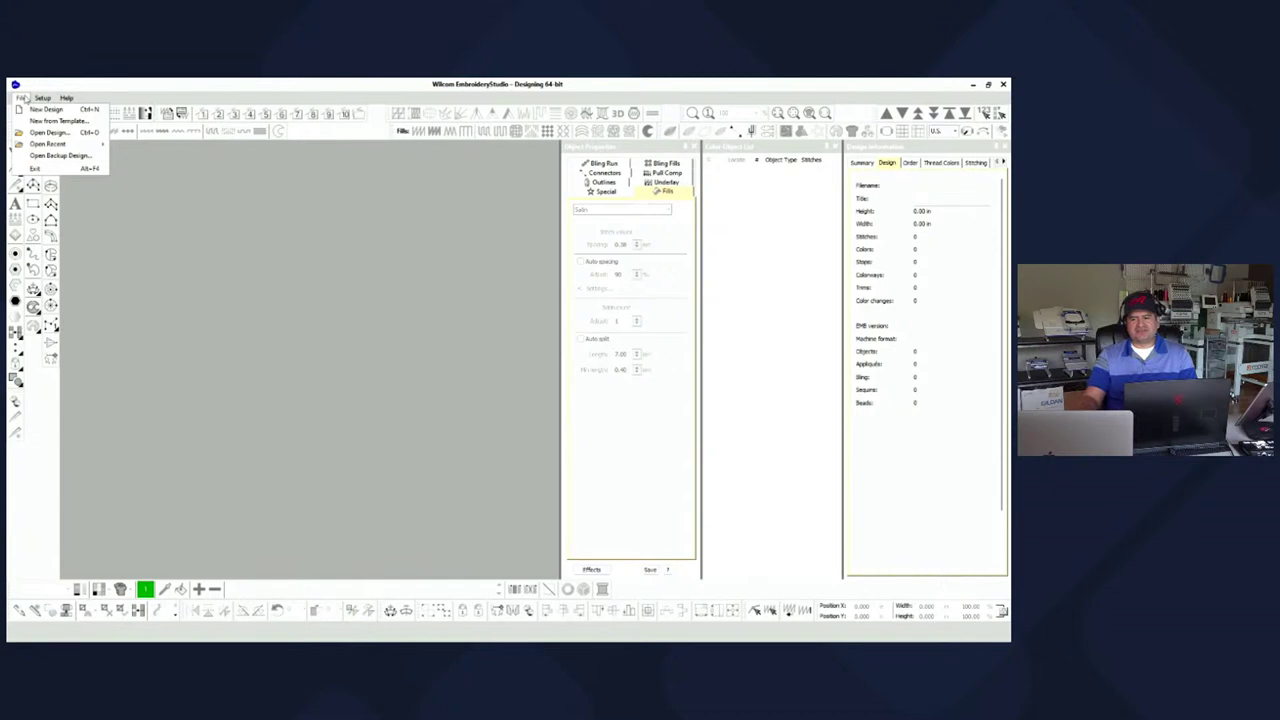
{"action": "left_click", "coordinate": [20, 97]}
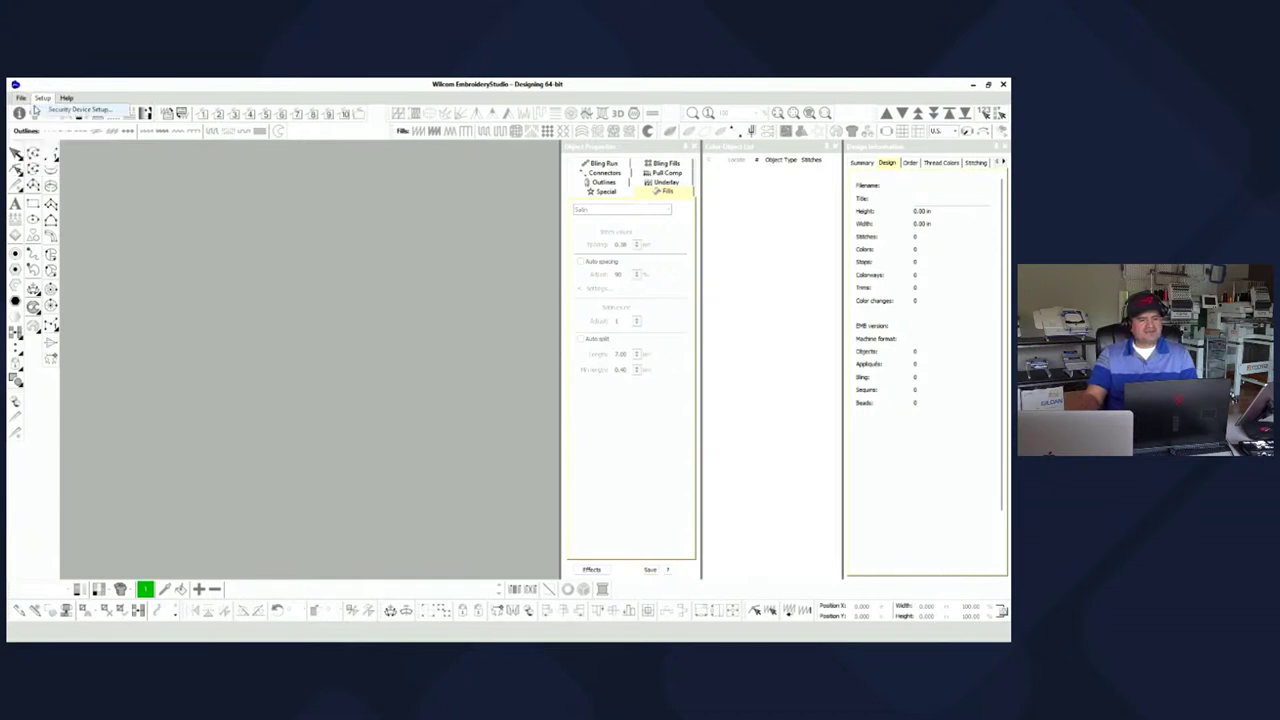
Look through the openable designs in the wk-28-fundamentals folder with the file type set to All Embroidery Files, without opening one
{"action": "left_click", "coordinate": [21, 98]}
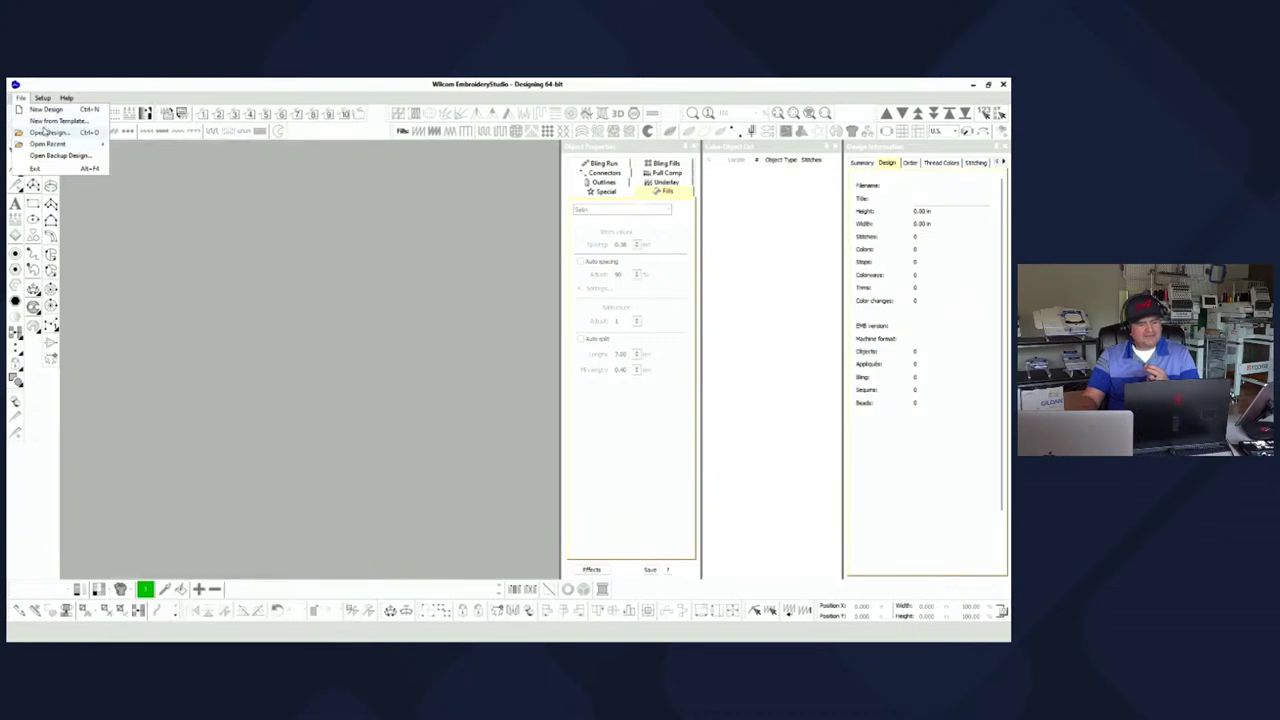
{"action": "left_click", "coordinate": [46, 132]}
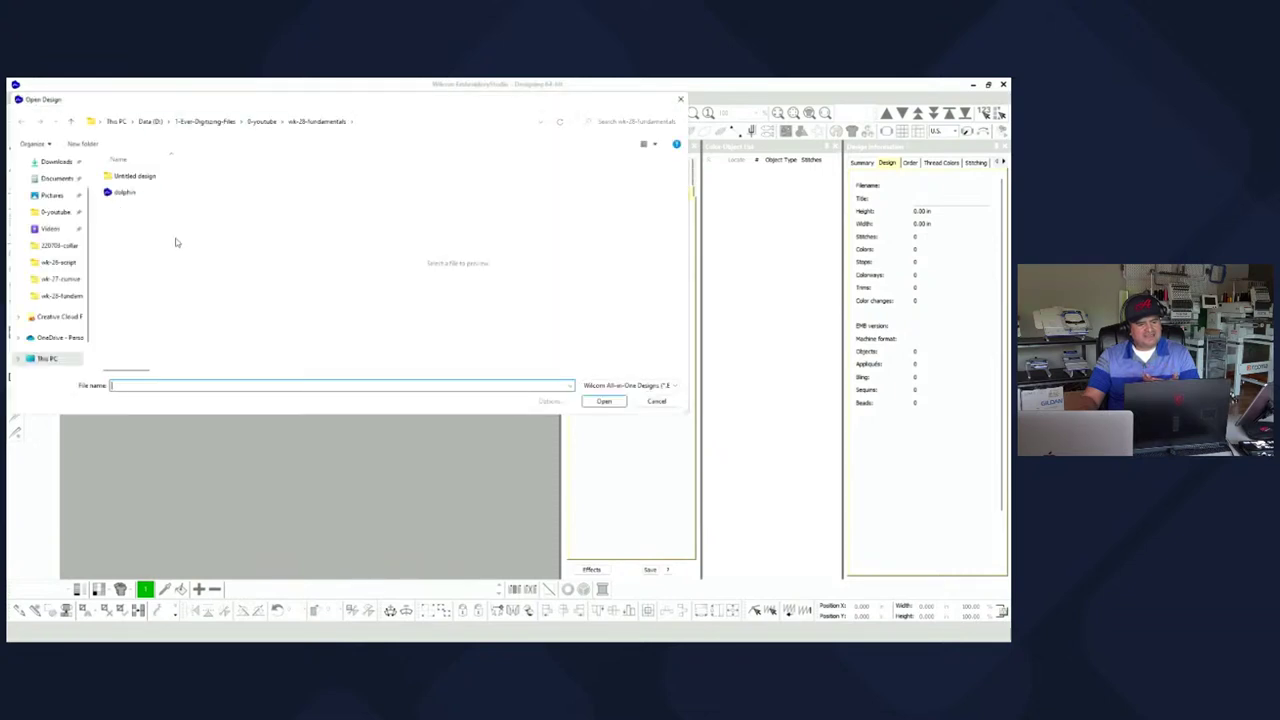
{"action": "left_click", "coordinate": [683, 389]}
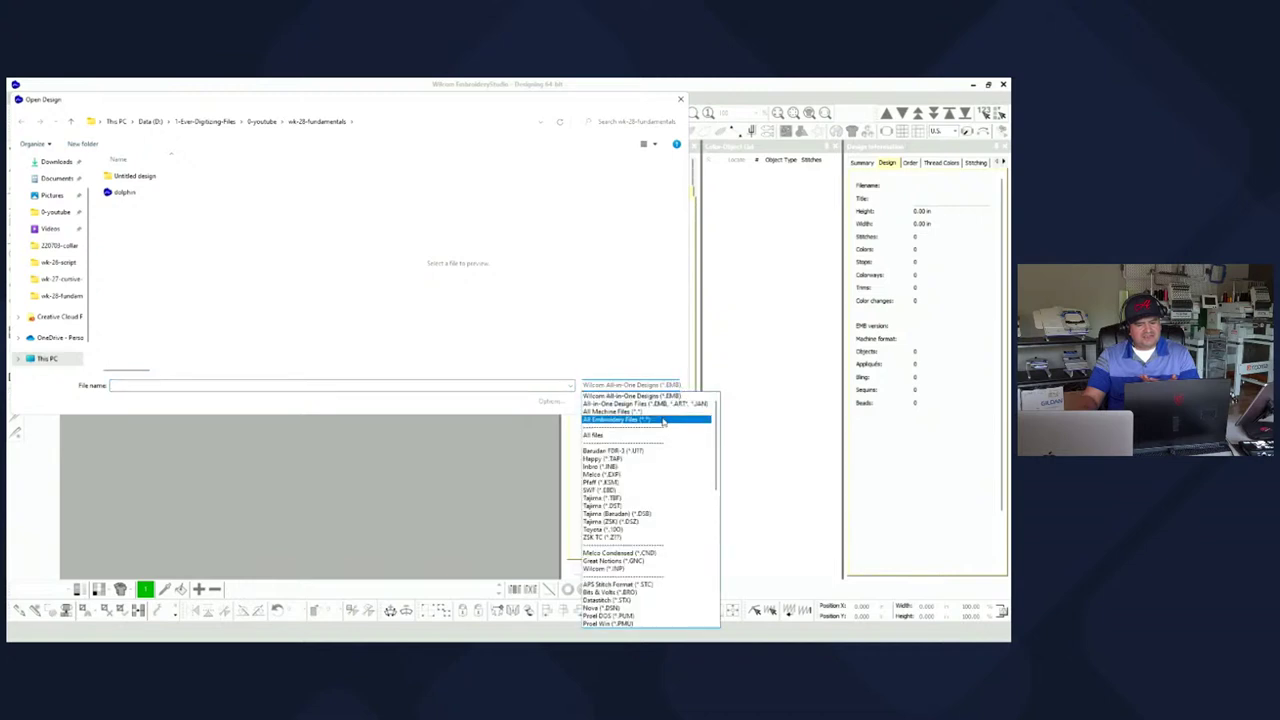
{"action": "left_click", "coordinate": [658, 419]}
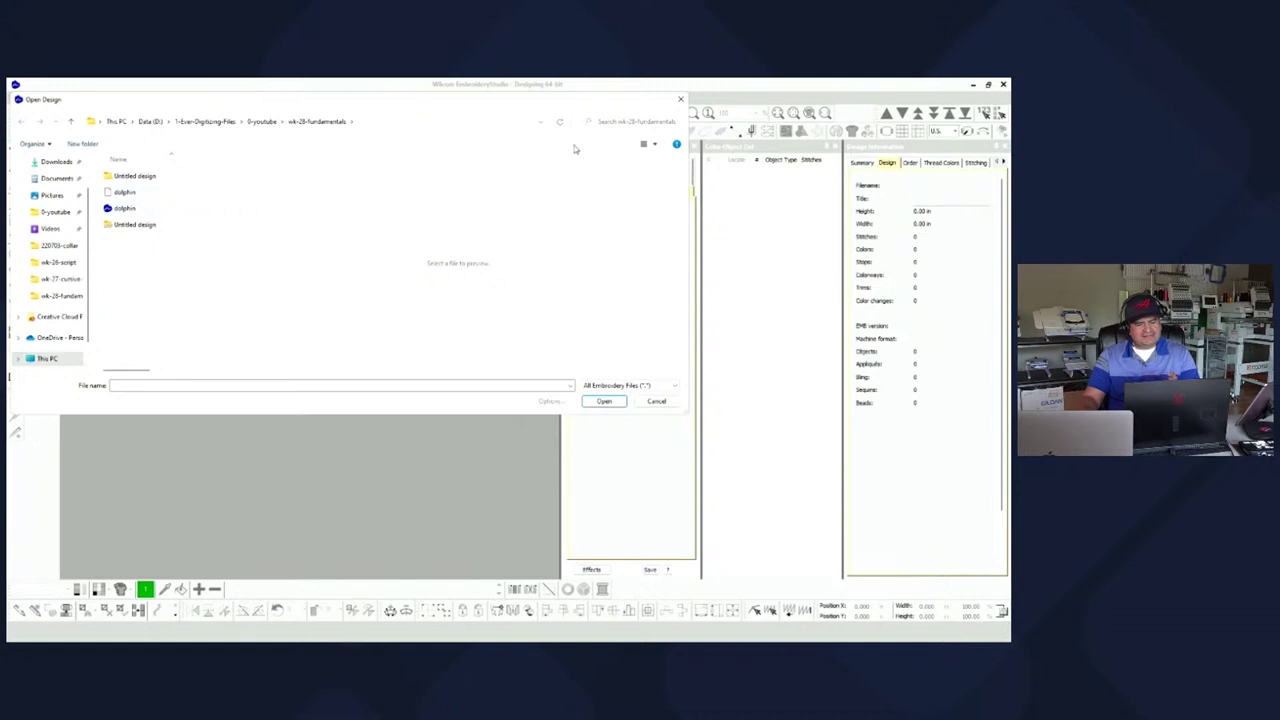
{"action": "left_click", "coordinate": [656, 401]}
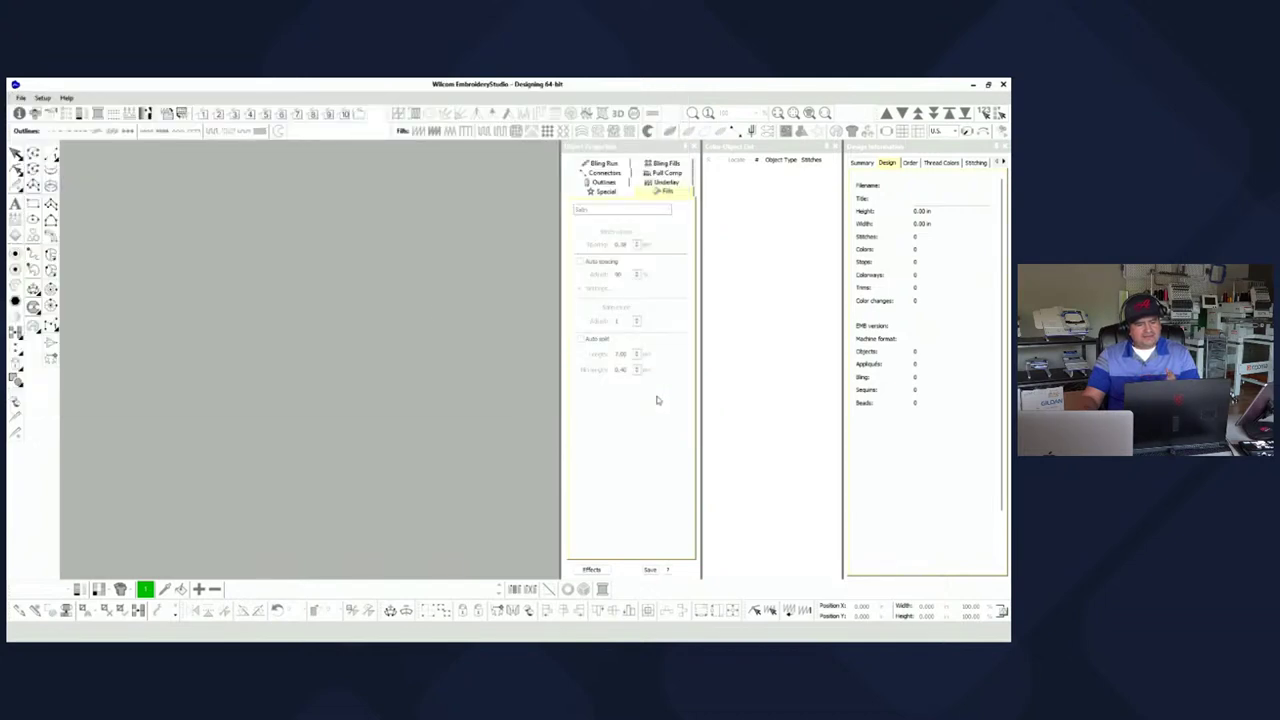
Create a new blank design
{"action": "left_click", "coordinate": [20, 97]}
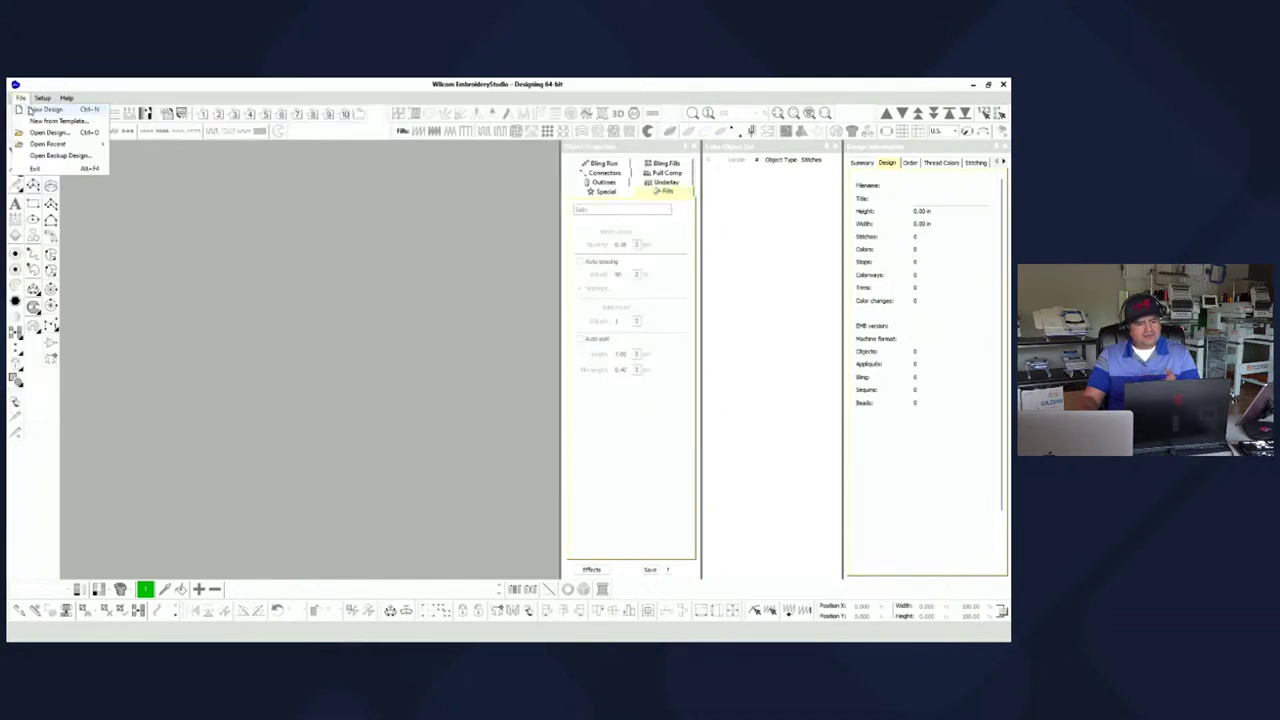
{"action": "left_click", "coordinate": [30, 110]}
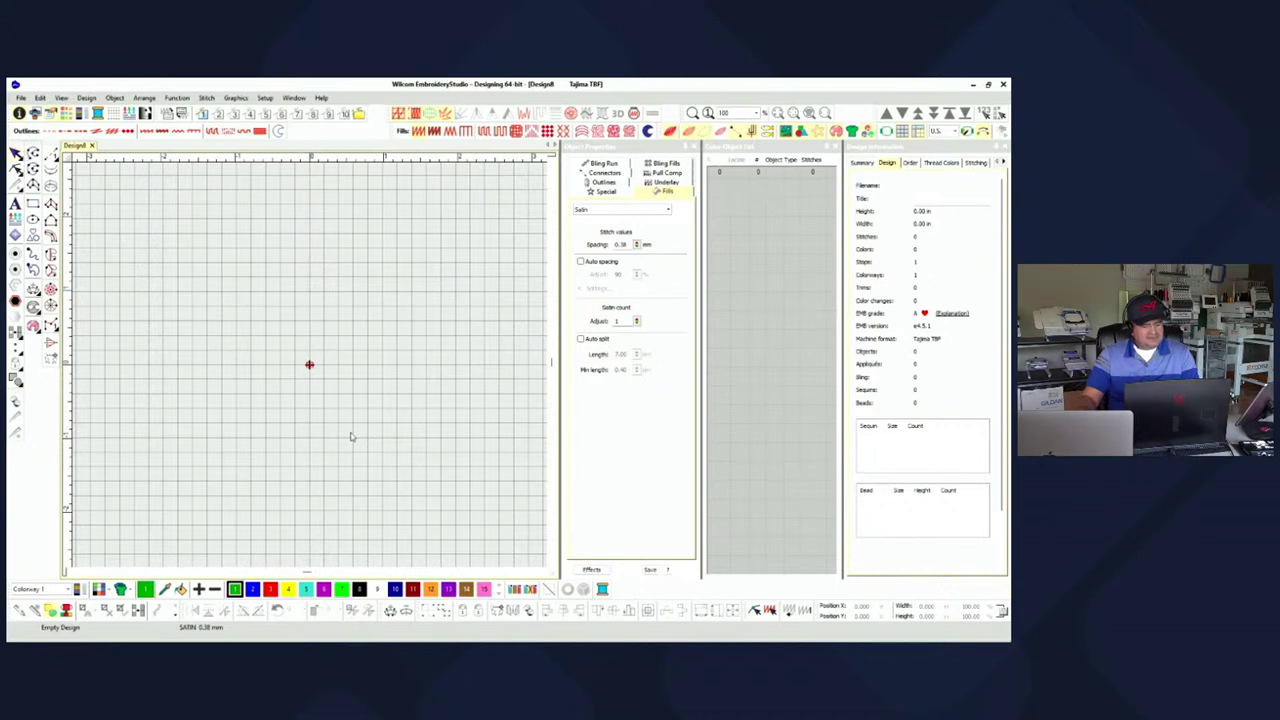
Examine the machine file formats available for exporting the design, then leave the export without saving
{"action": "left_click", "coordinate": [19, 98]}
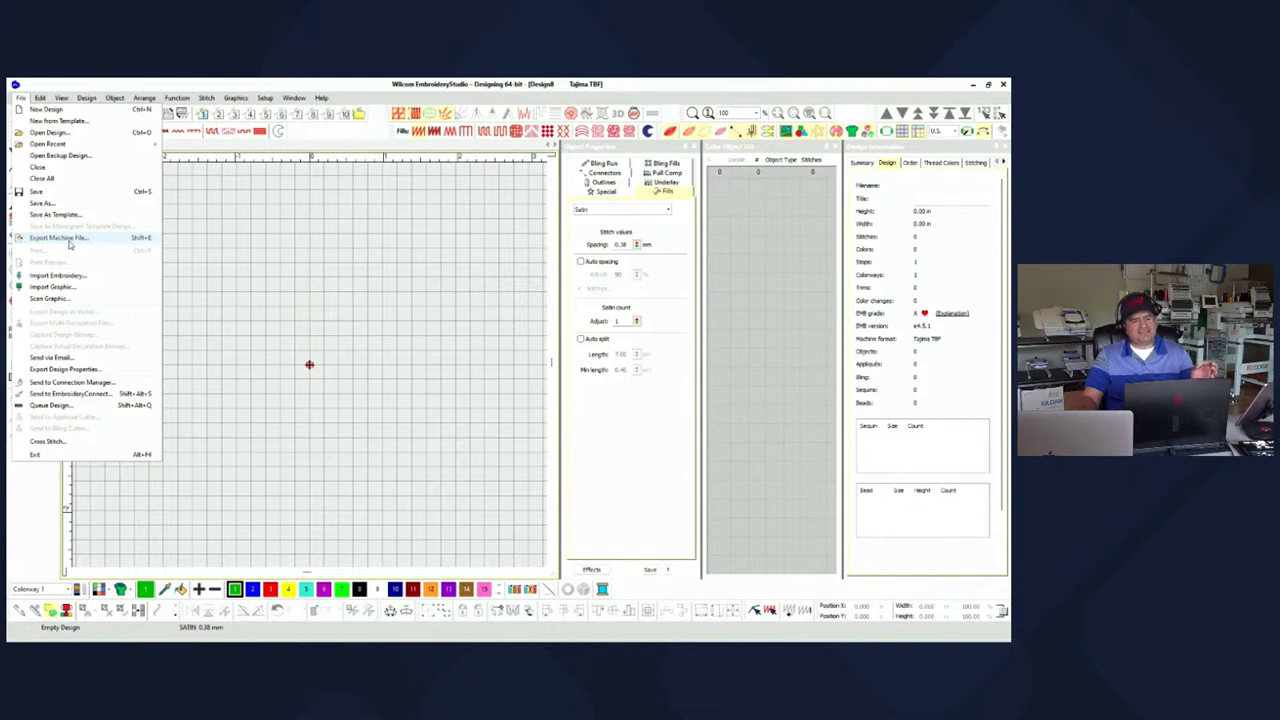
{"action": "left_click", "coordinate": [70, 240]}
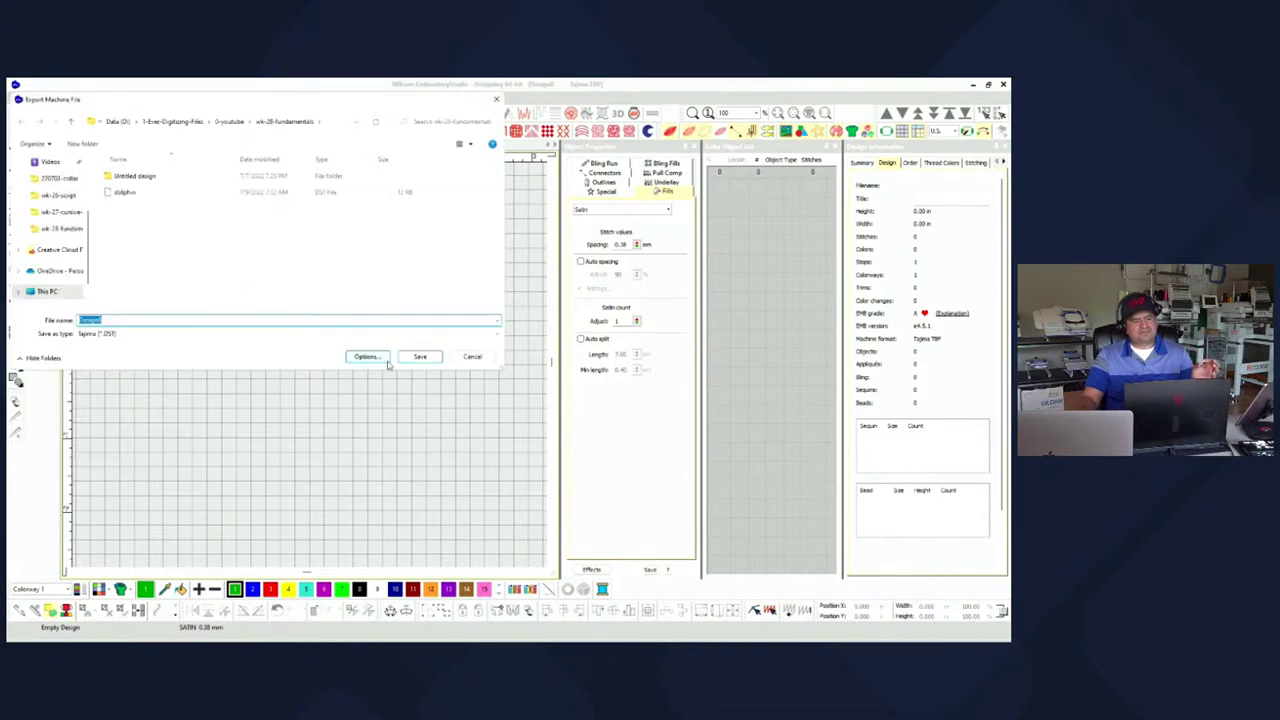
{"action": "left_click", "coordinate": [497, 334]}
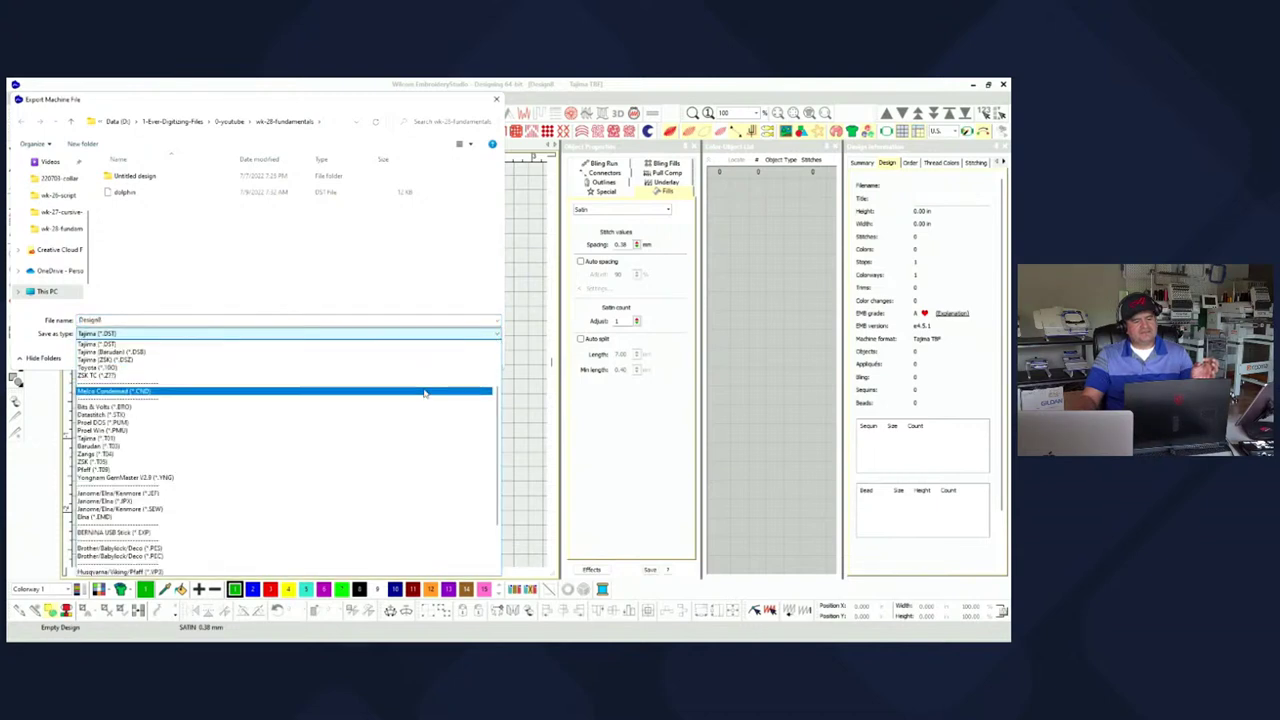
{"action": "scroll", "coordinate": [424, 395], "scroll_direction": "up", "scroll_amount": 3}
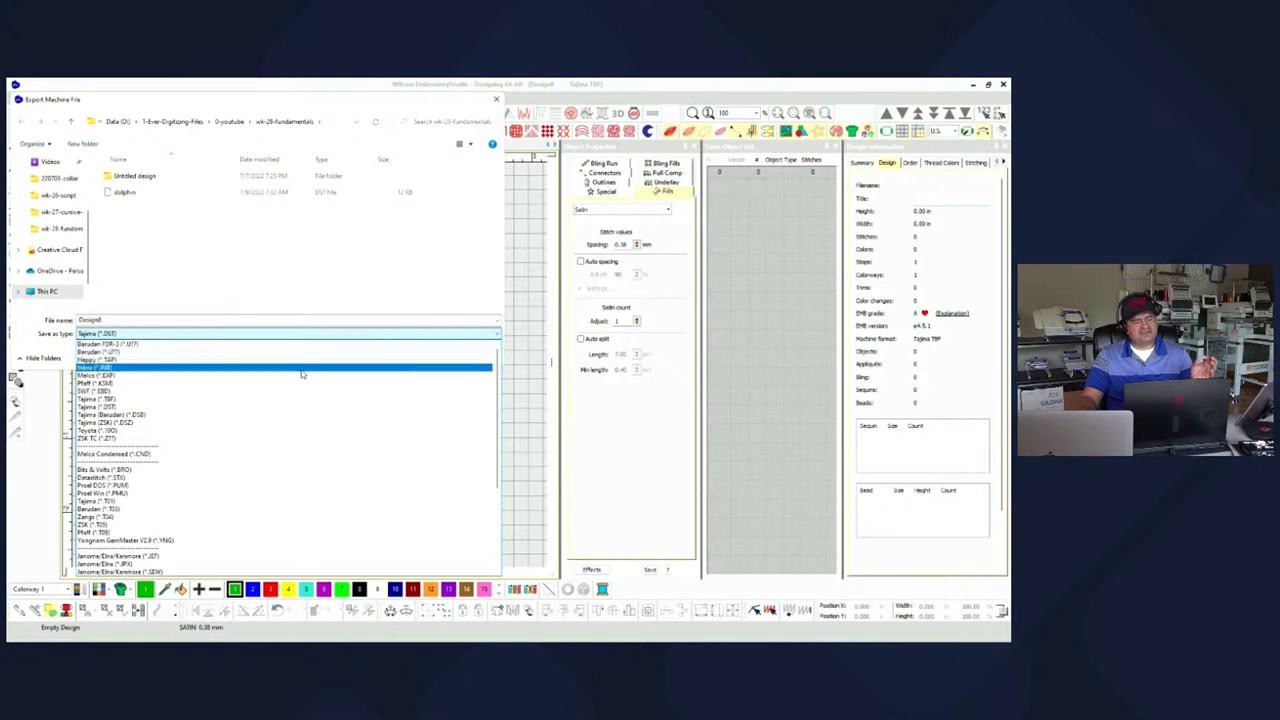
{"action": "scroll", "coordinate": [301, 374], "scroll_direction": "down", "scroll_amount": 2}
{"action": "scroll", "coordinate": [301, 374], "scroll_direction": "down", "scroll_amount": 4}
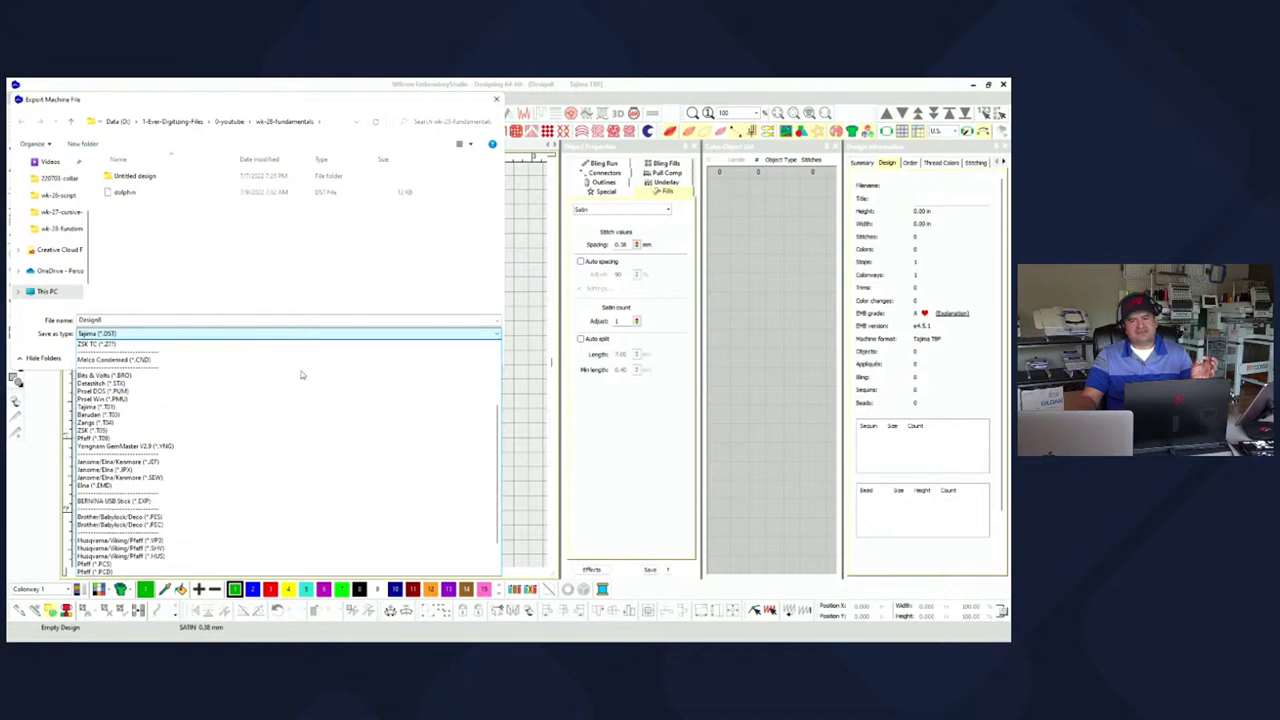
{"action": "scroll", "coordinate": [301, 374], "scroll_direction": "up", "scroll_amount": 6}
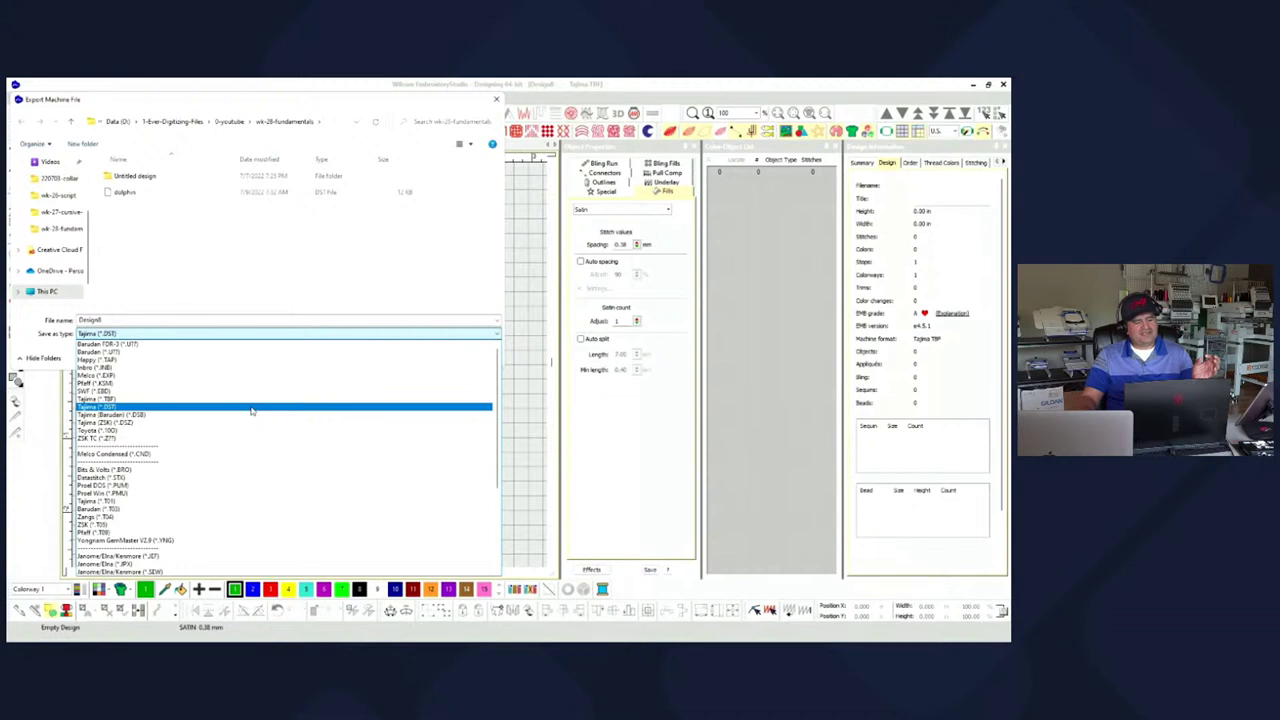
{"action": "scroll", "coordinate": [251, 410], "scroll_direction": "down", "scroll_amount": 4}
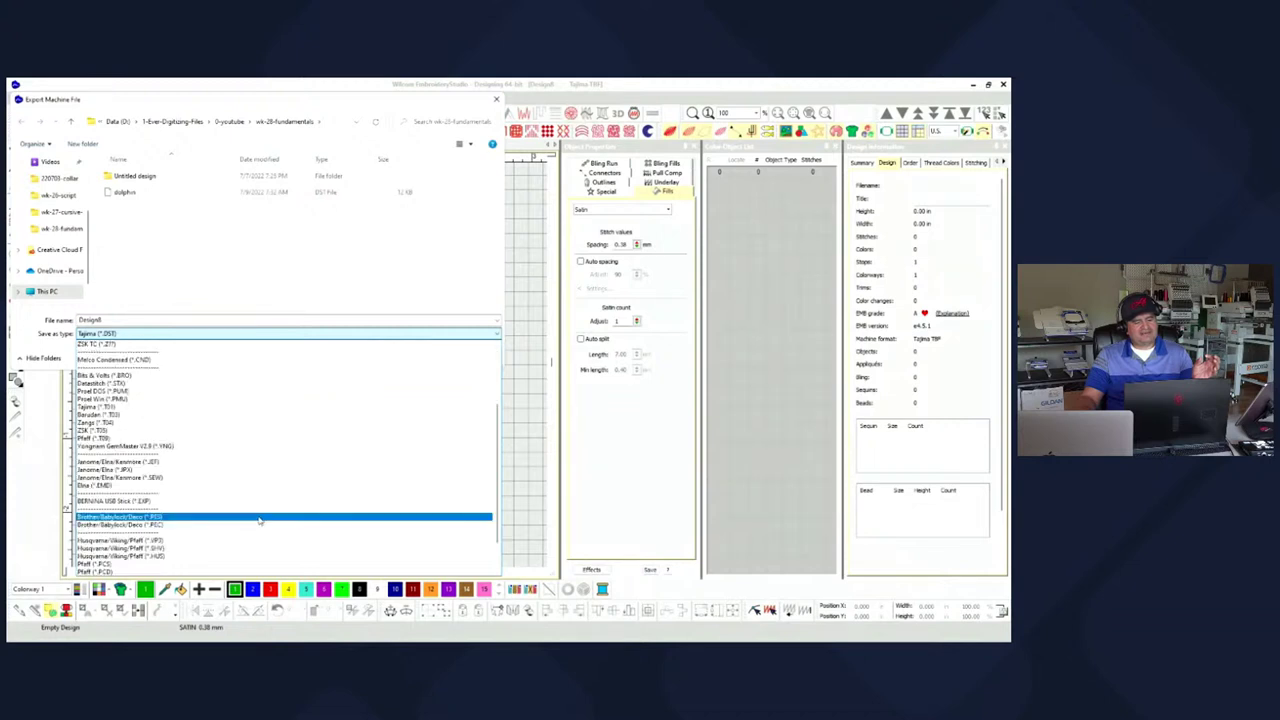
{"action": "left_click", "coordinate": [259, 323]}
{"action": "double_click", "coordinate": [260, 320]}
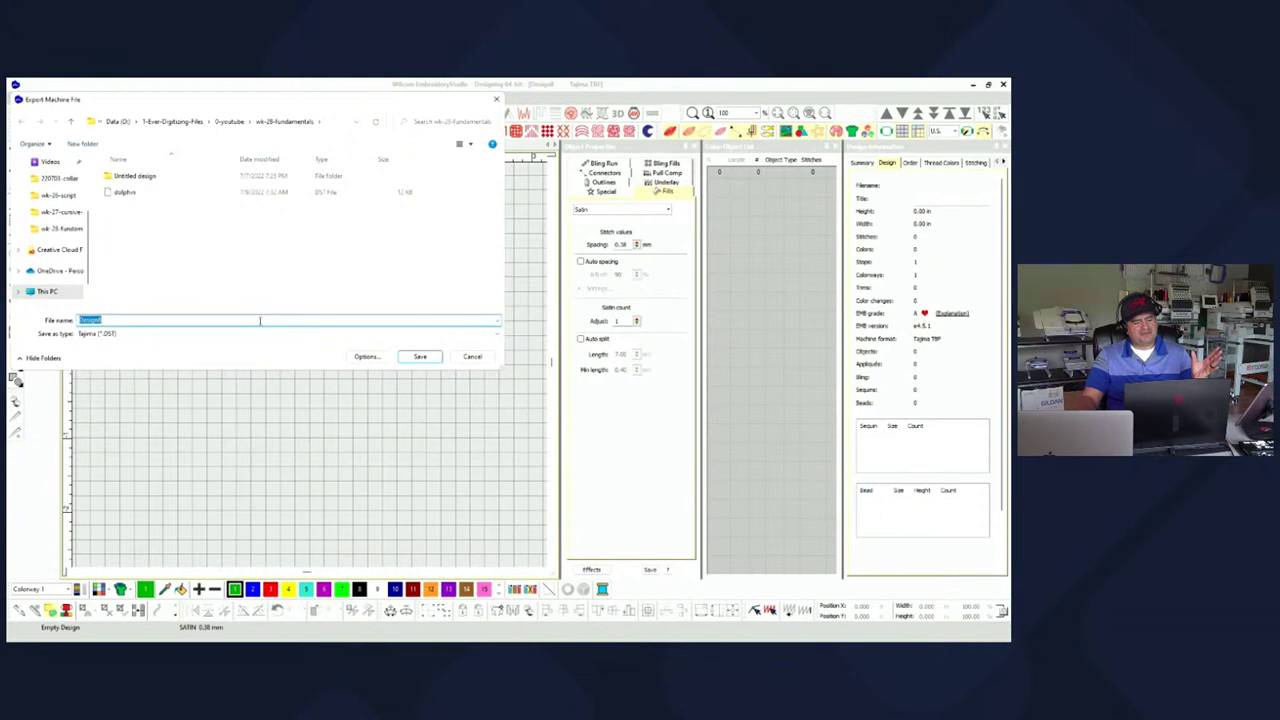
{"action": "left_click", "coordinate": [487, 361]}
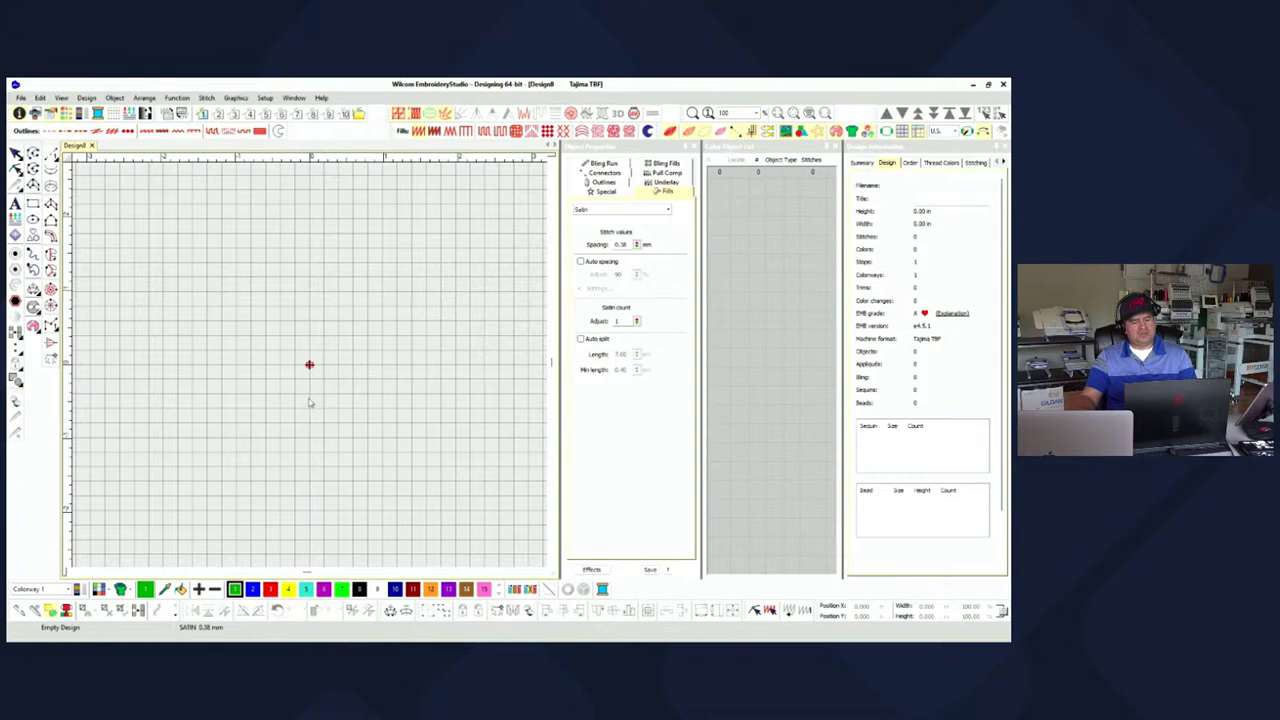
Insert the dolphin picture (image 1 in the Untitled design folder) into the blank design and turn off its dimming
{"action": "scroll", "coordinate": [311, 375], "scroll_direction": "up", "scroll_amount": 2}
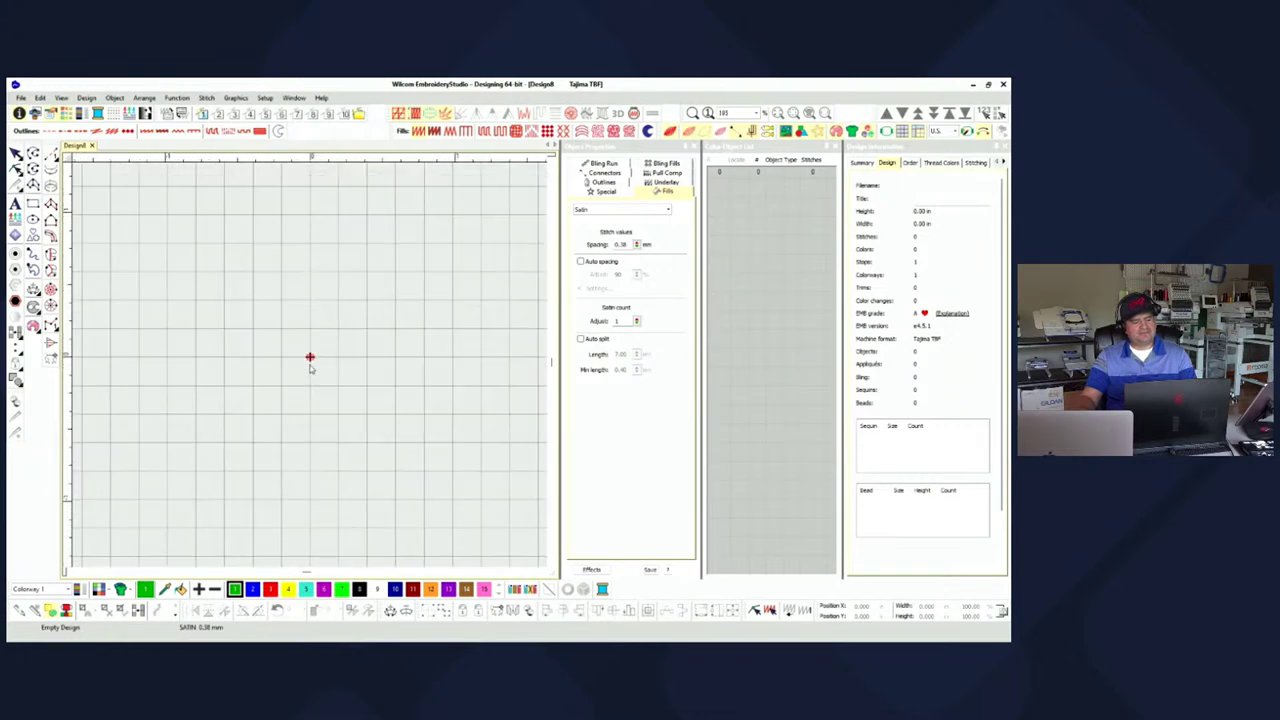
{"action": "scroll", "coordinate": [310, 365], "scroll_direction": "down", "scroll_amount": 2}
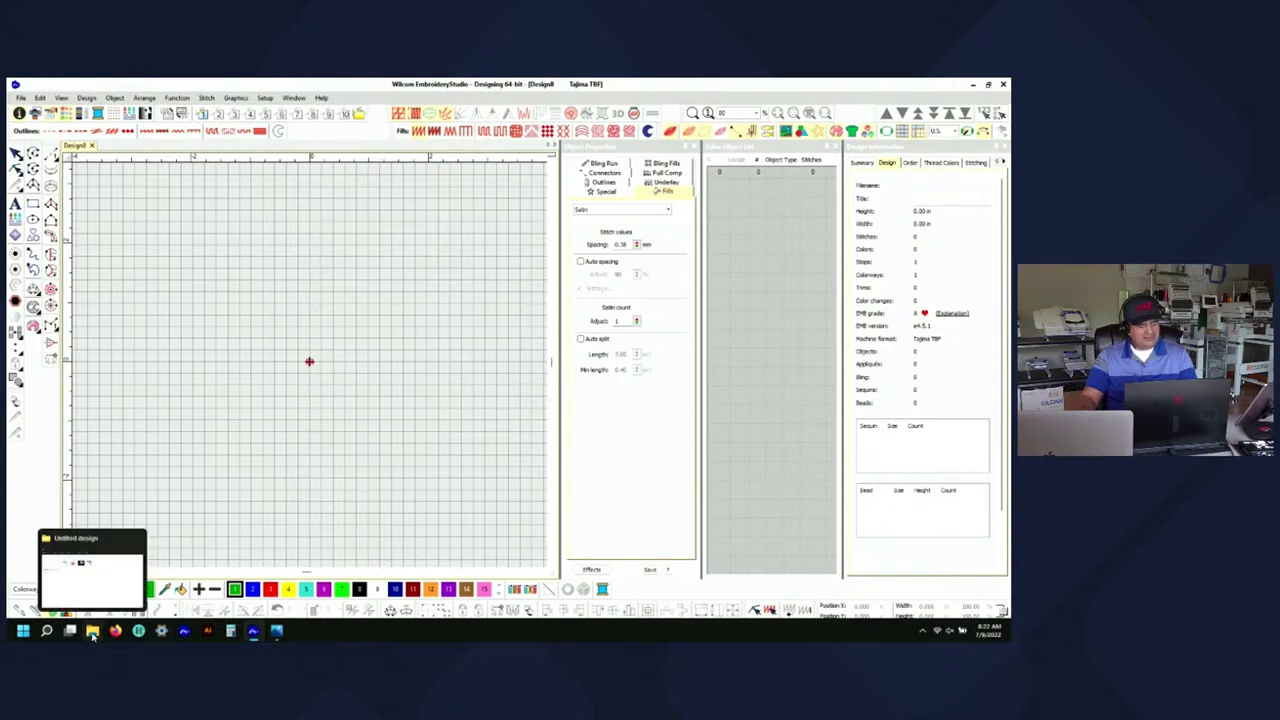
{"action": "left_click", "coordinate": [92, 634]}
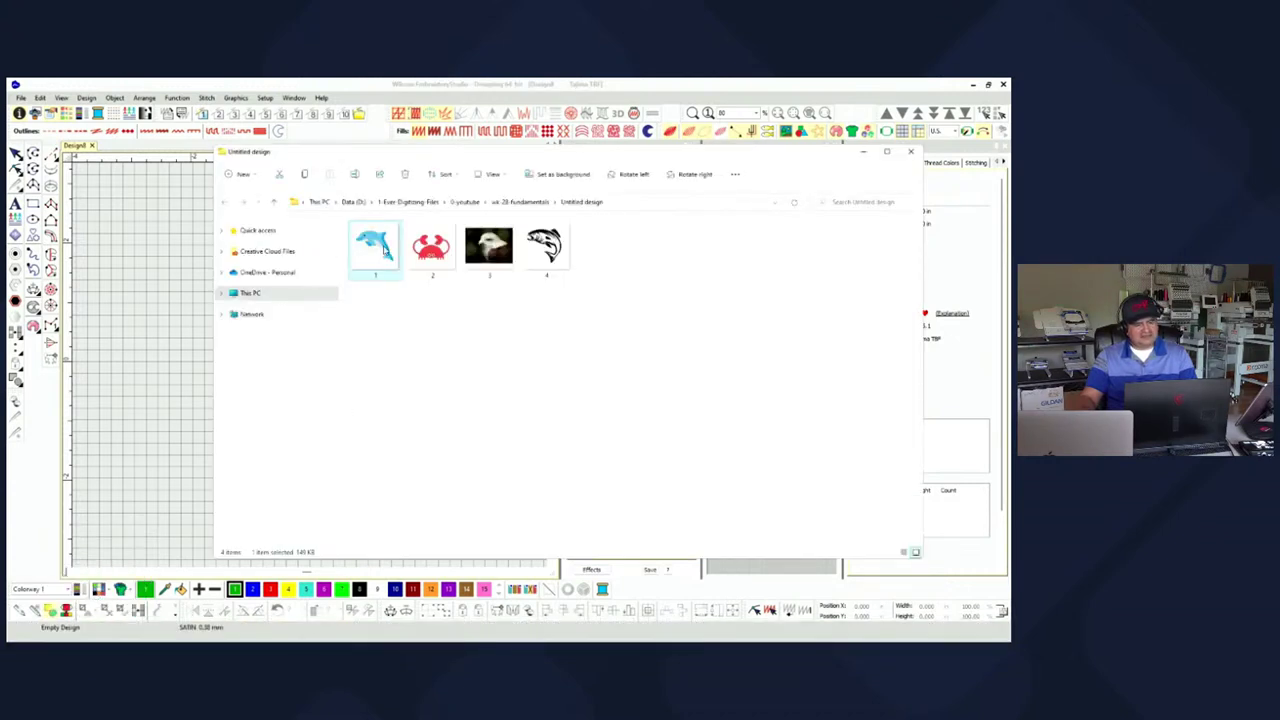
{"action": "left_click_drag", "start_coordinate": [385, 250], "coordinate": [189, 349]}
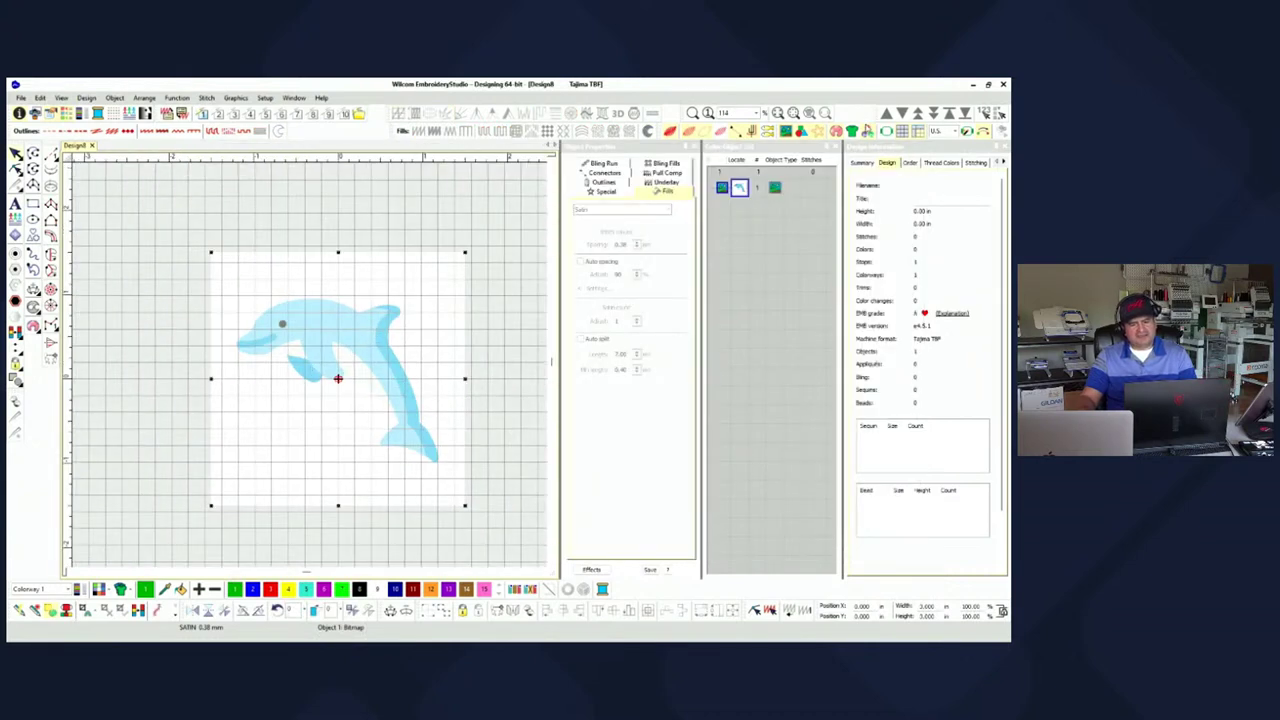
{"action": "left_click", "coordinate": [824, 137]}
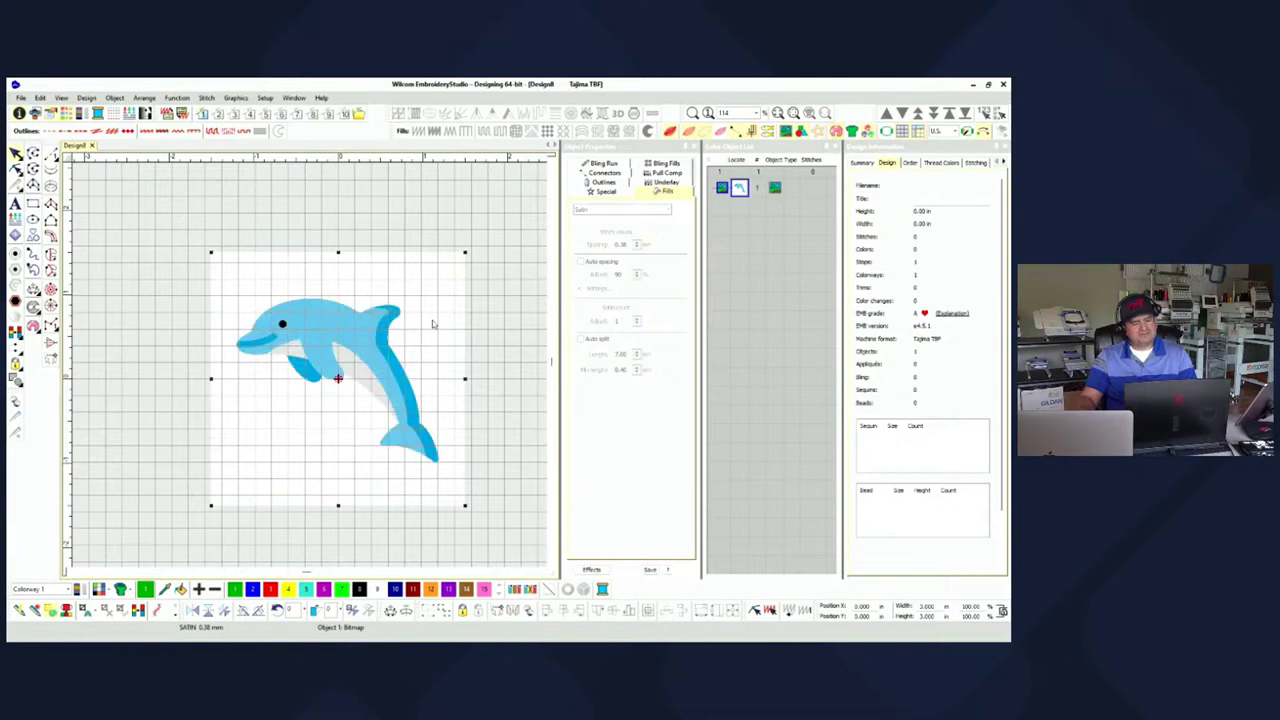
{"action": "scroll", "coordinate": [314, 369], "scroll_direction": "up", "scroll_amount": 3}
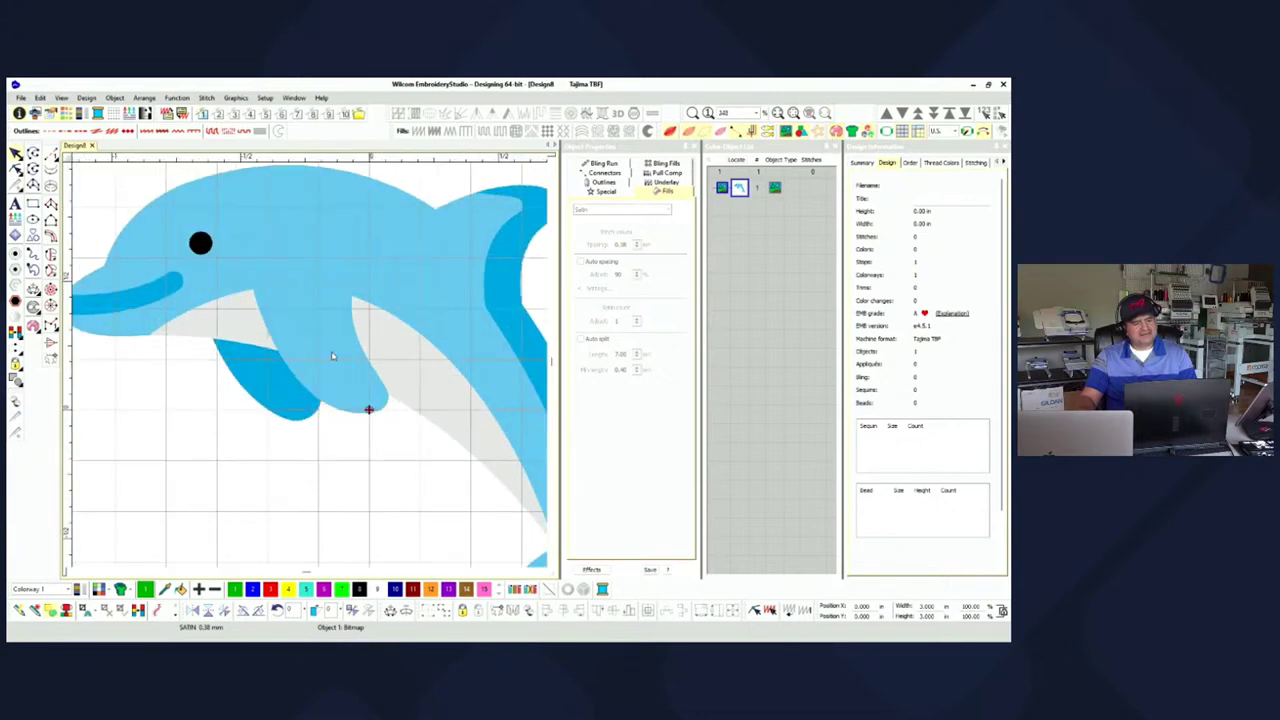
{"action": "scroll", "coordinate": [333, 356], "scroll_direction": "down", "scroll_amount": 2}
{"action": "scroll", "coordinate": [314, 365], "scroll_direction": "up", "scroll_amount": 1}
{"action": "scroll", "coordinate": [314, 365], "scroll_direction": "down", "scroll_amount": 1}
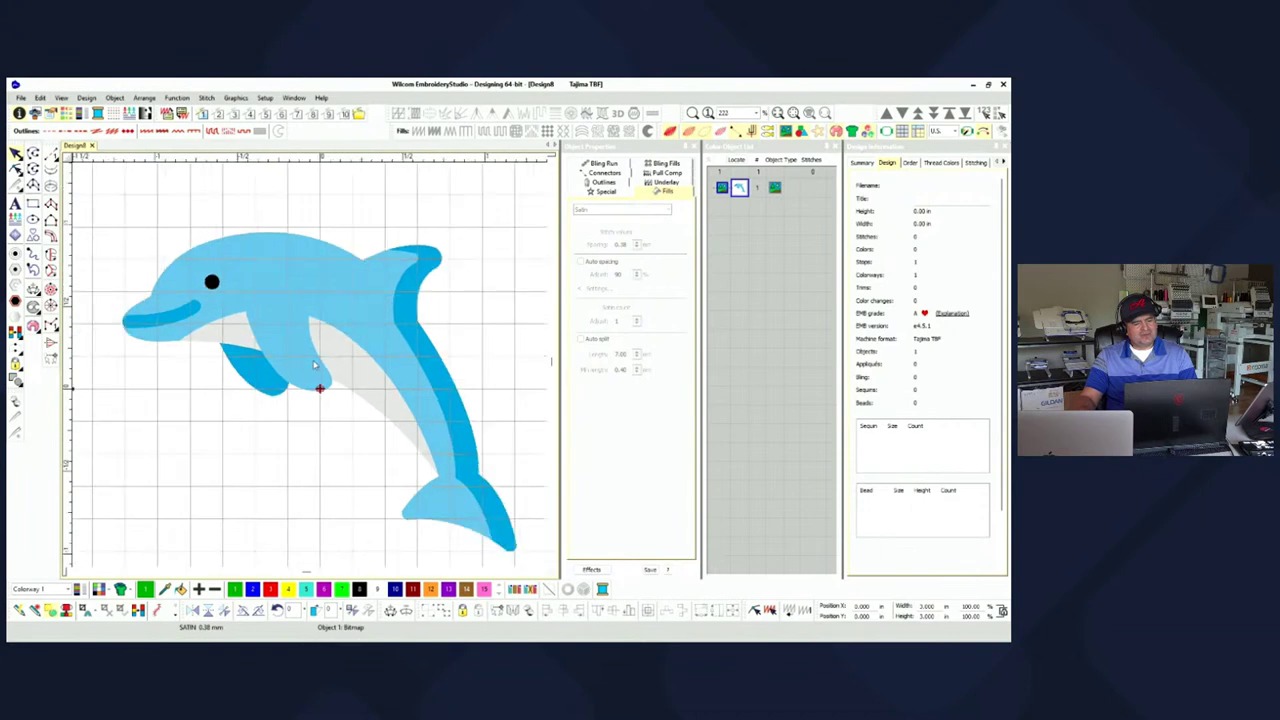
{"action": "scroll", "coordinate": [314, 365], "scroll_direction": "up", "scroll_amount": 1}
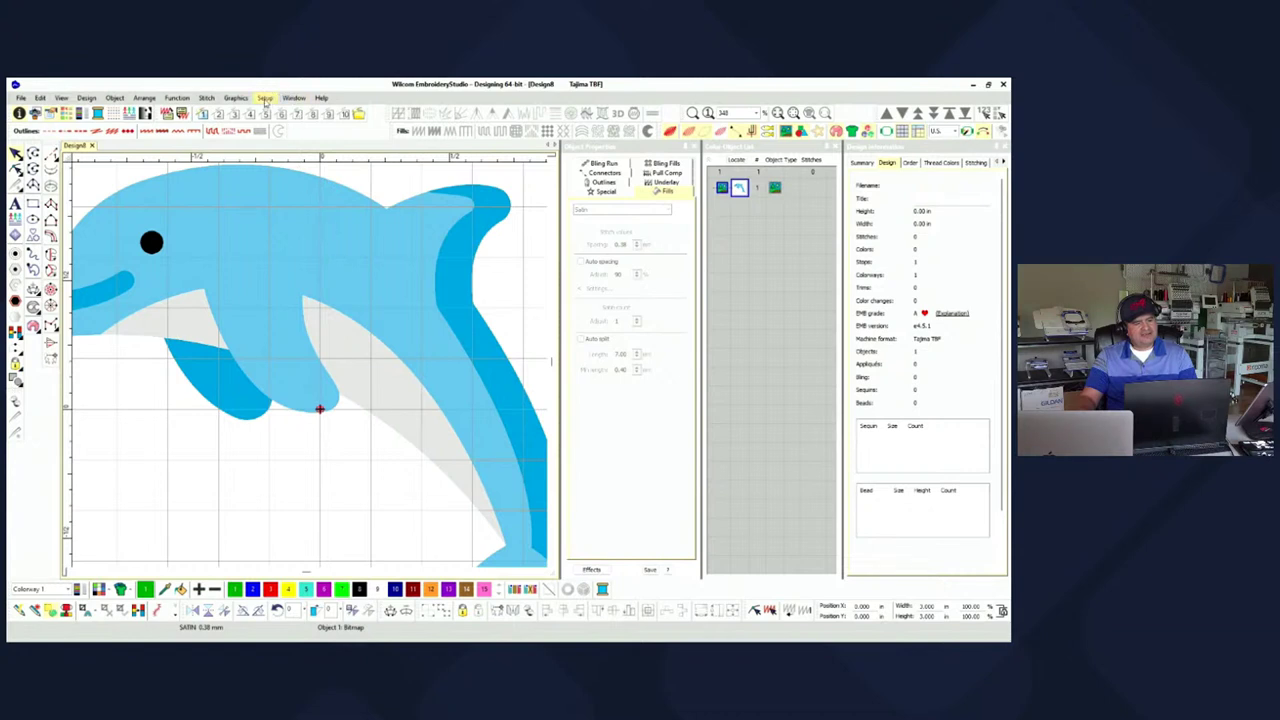
Review the hoop options and look through the list of hoops available for My Hoops, without adding any
{"action": "left_click", "coordinate": [266, 97]}
{"action": "left_click", "coordinate": [300, 110]}
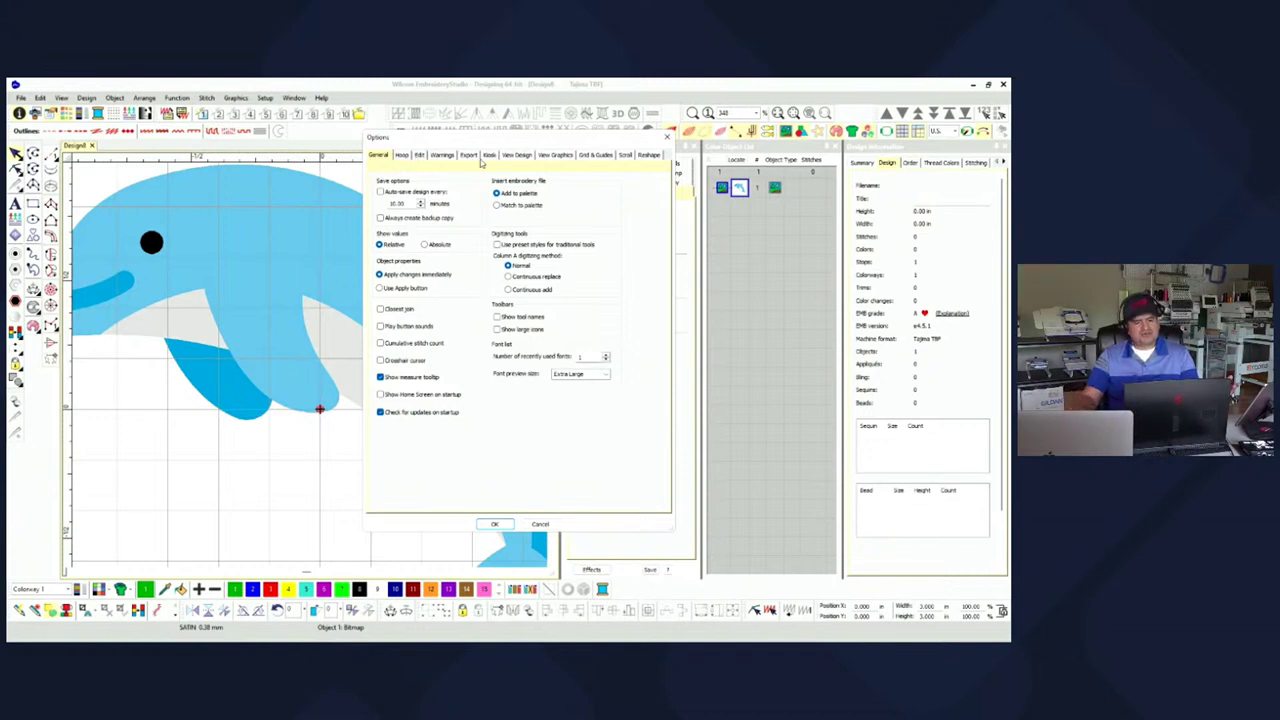
{"action": "left_click", "coordinate": [408, 156]}
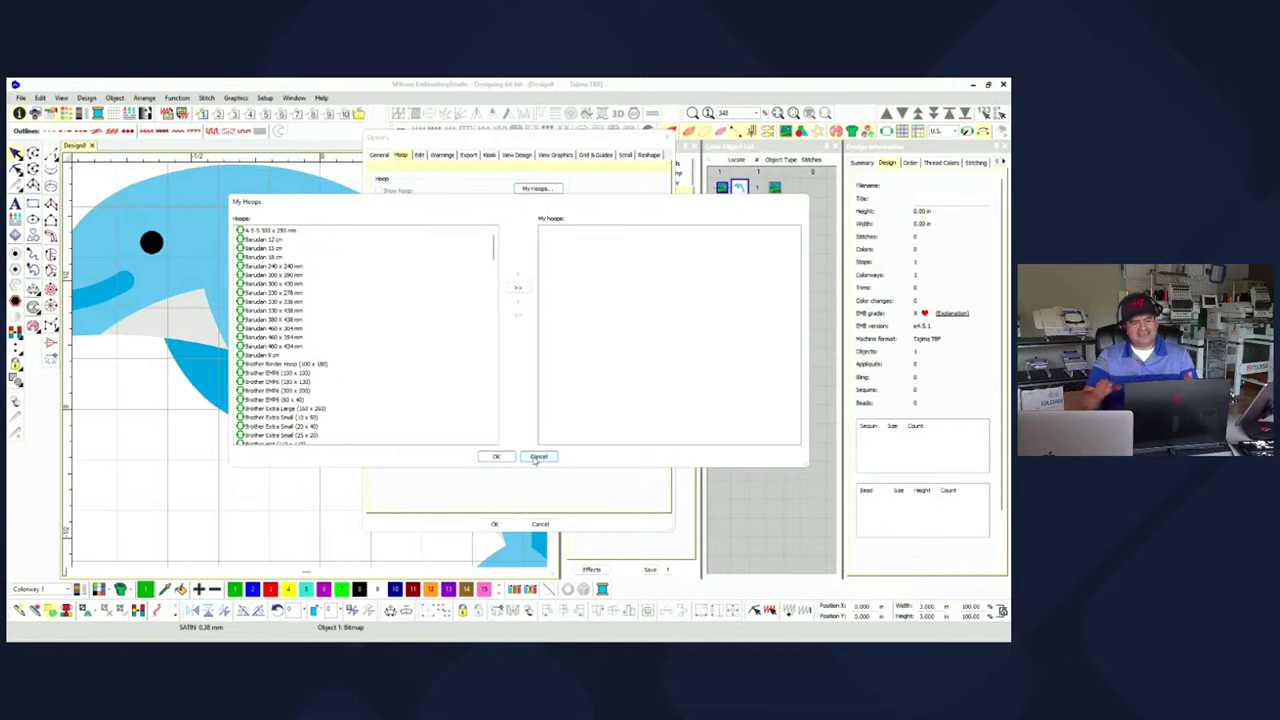
{"action": "scroll", "coordinate": [311, 415], "scroll_direction": "down", "scroll_amount": 2}
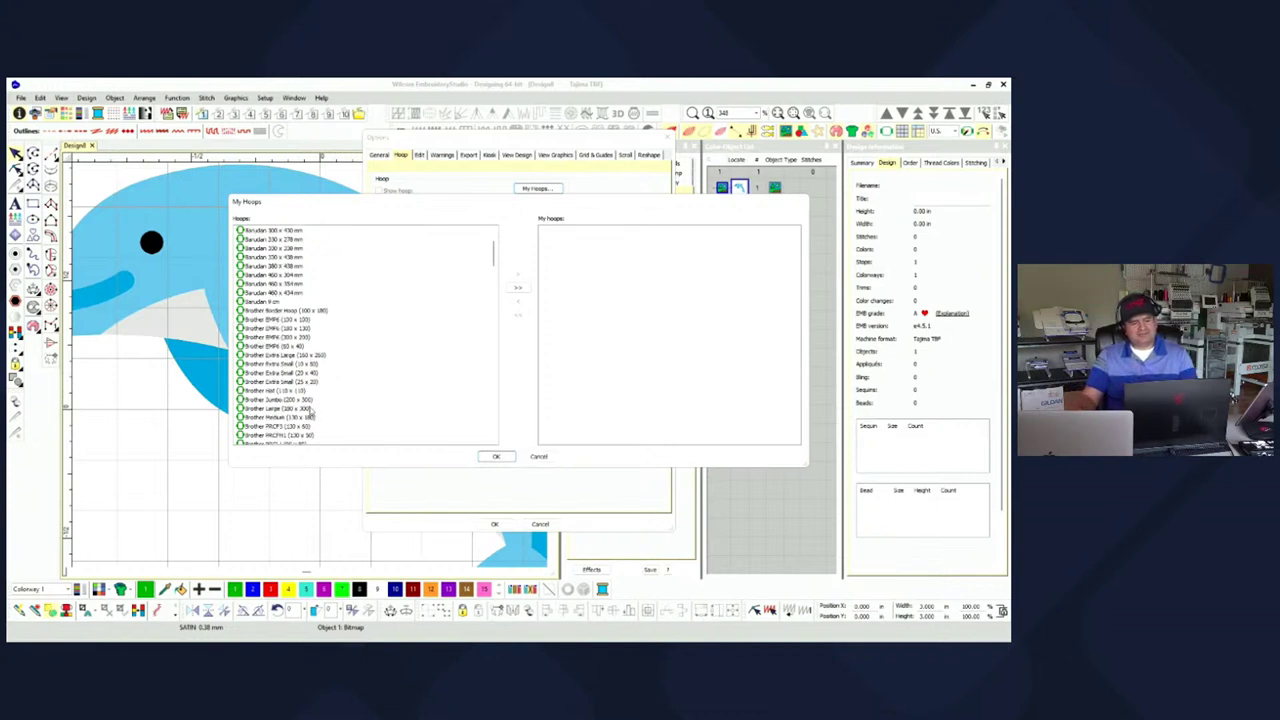
{"action": "scroll", "coordinate": [311, 413], "scroll_direction": "up", "scroll_amount": 2}
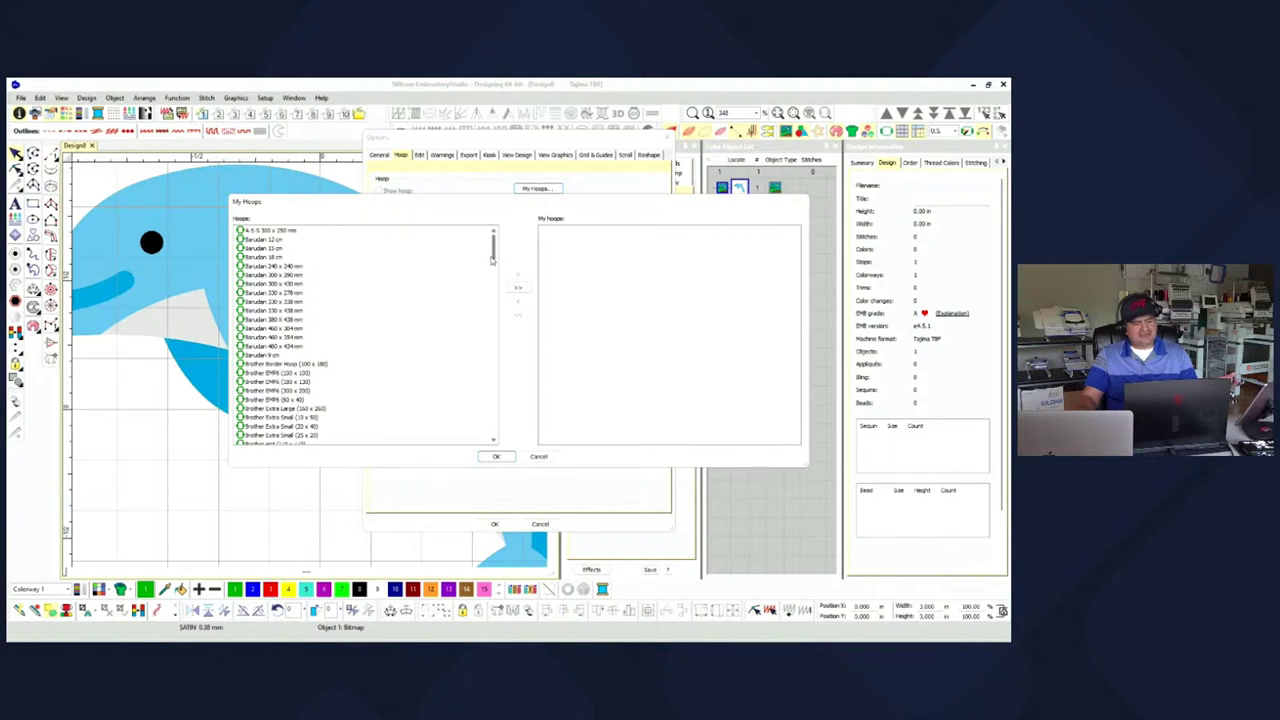
{"action": "mouse_move", "coordinate": [492, 258]}
{"action": "left_mouse_down"}
{"action": "mouse_move", "coordinate": [503, 421]}
{"action": "mouse_move", "coordinate": [491, 268]}
{"action": "left_mouse_up"}
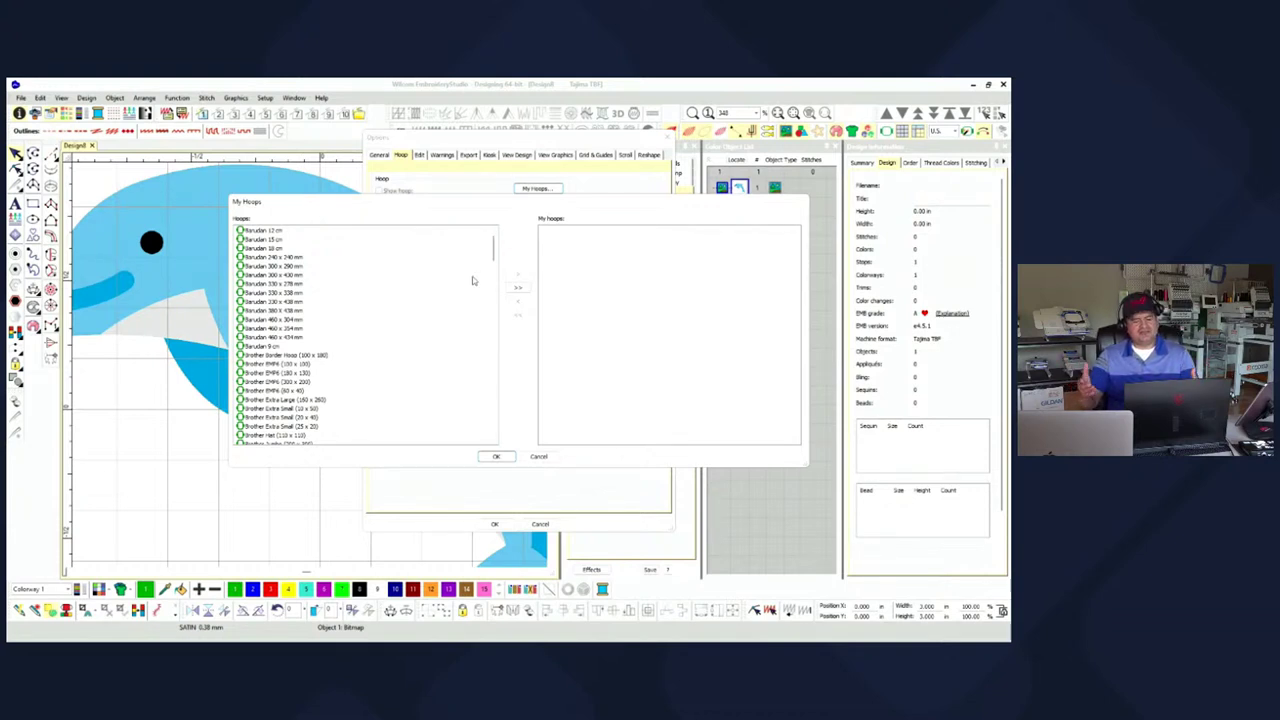
{"action": "left_click", "coordinate": [539, 457]}
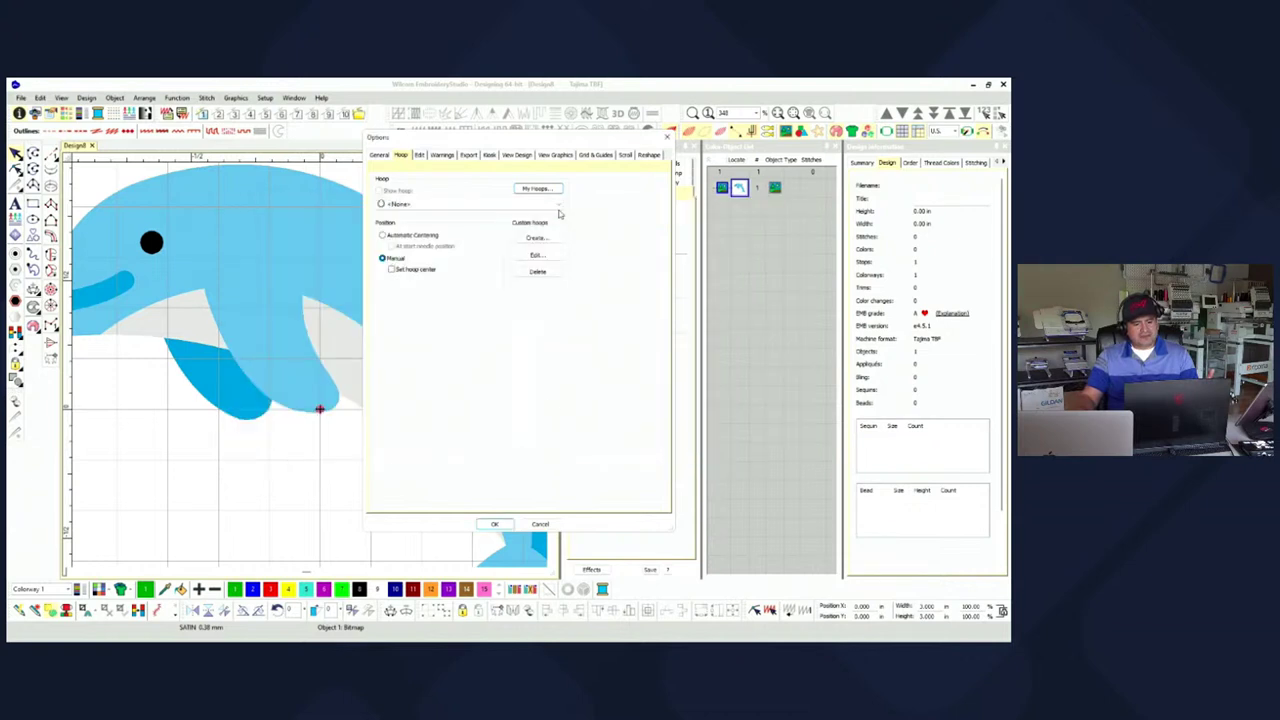
Show the grid and guides settings in the program options
{"action": "left_click", "coordinate": [595, 155]}
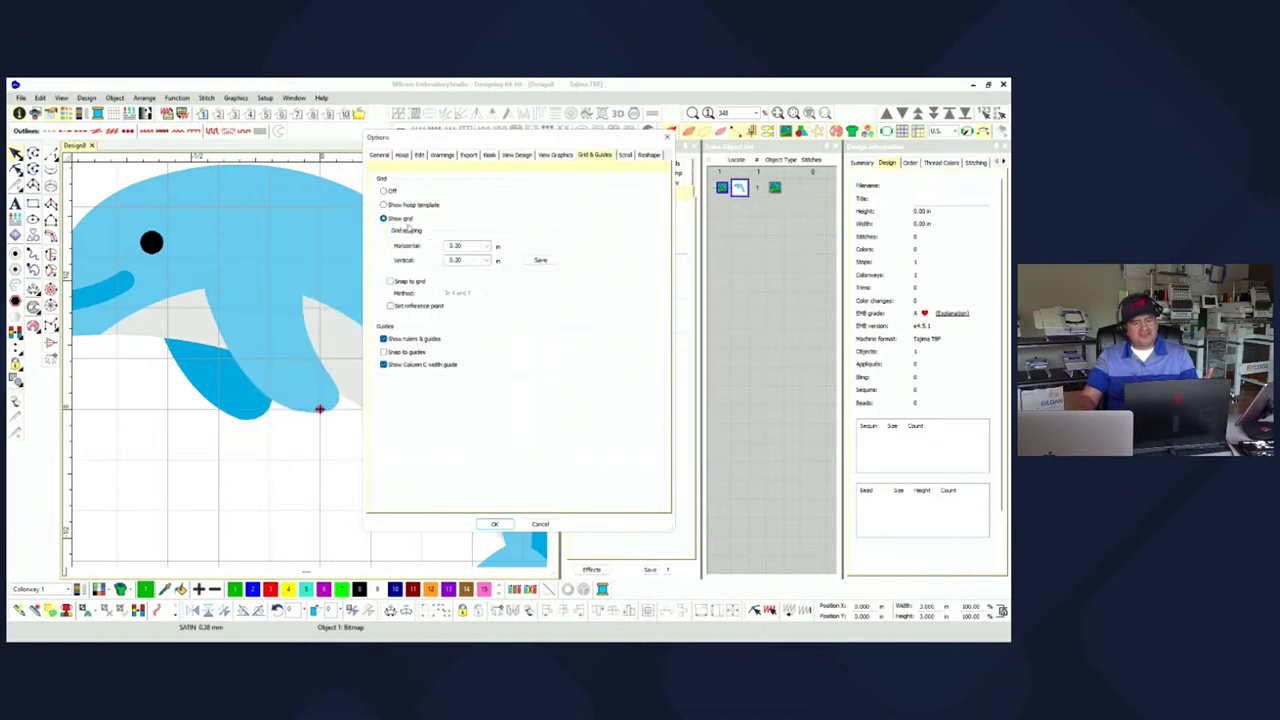